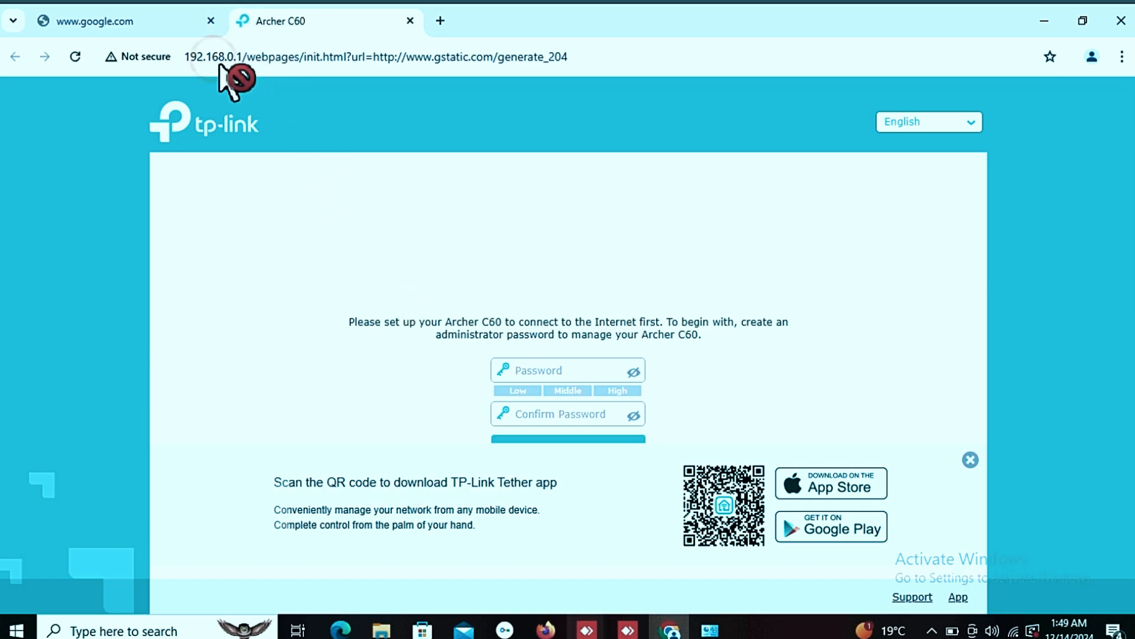
{"action": "mouse_move", "coordinate": [587, 630]}
{"action": "left_click", "coordinate": [224, 60]}
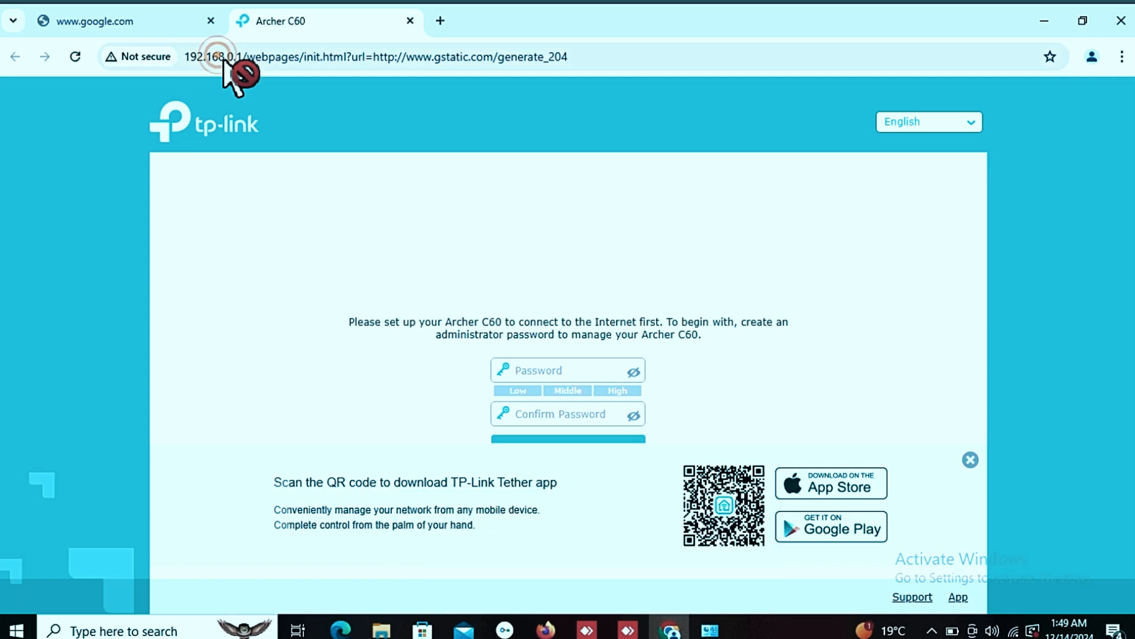
{"action": "left_click", "coordinate": [233, 60]}
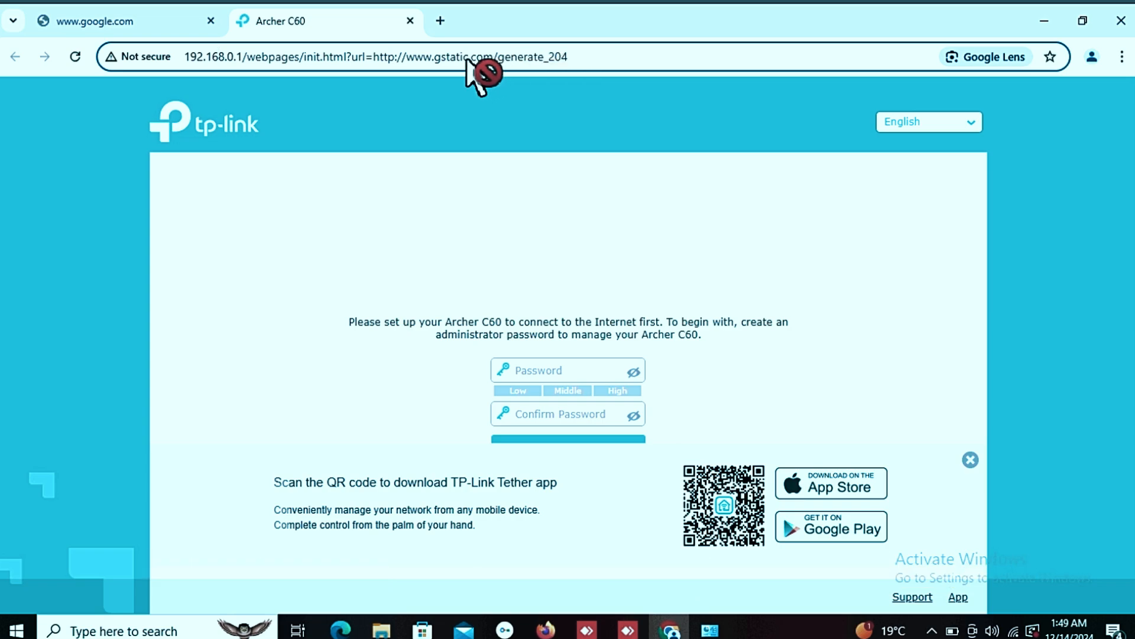
Step: Create the router's administrator password, confirm it in the second field and start the setup
{"action": "left_click", "coordinate": [530, 369]}
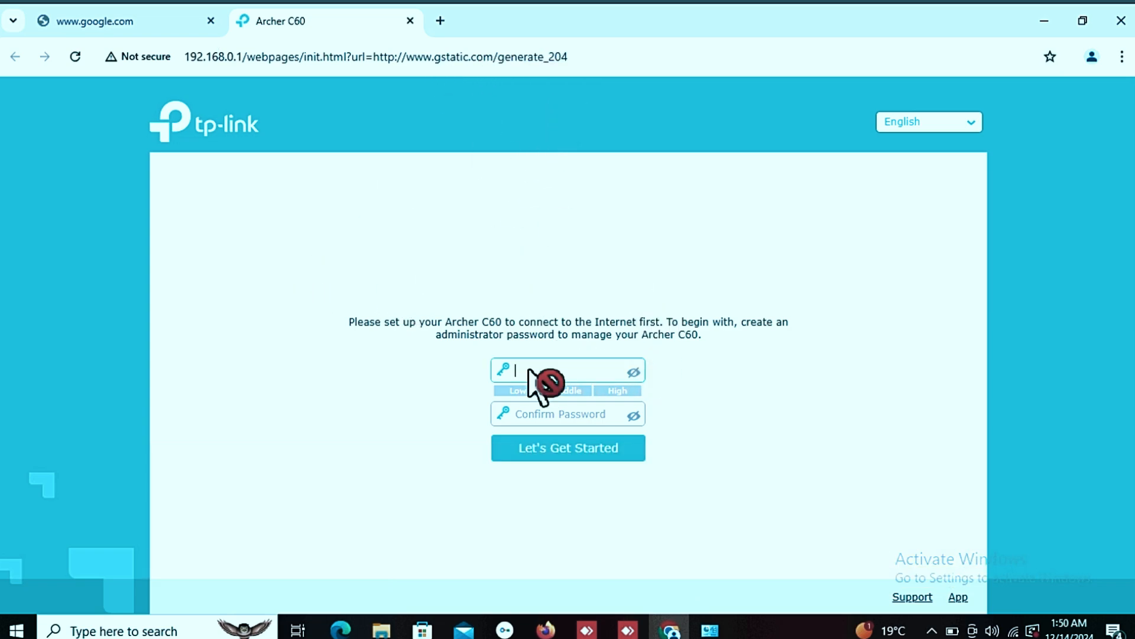
{"action": "type", "text": "••"}
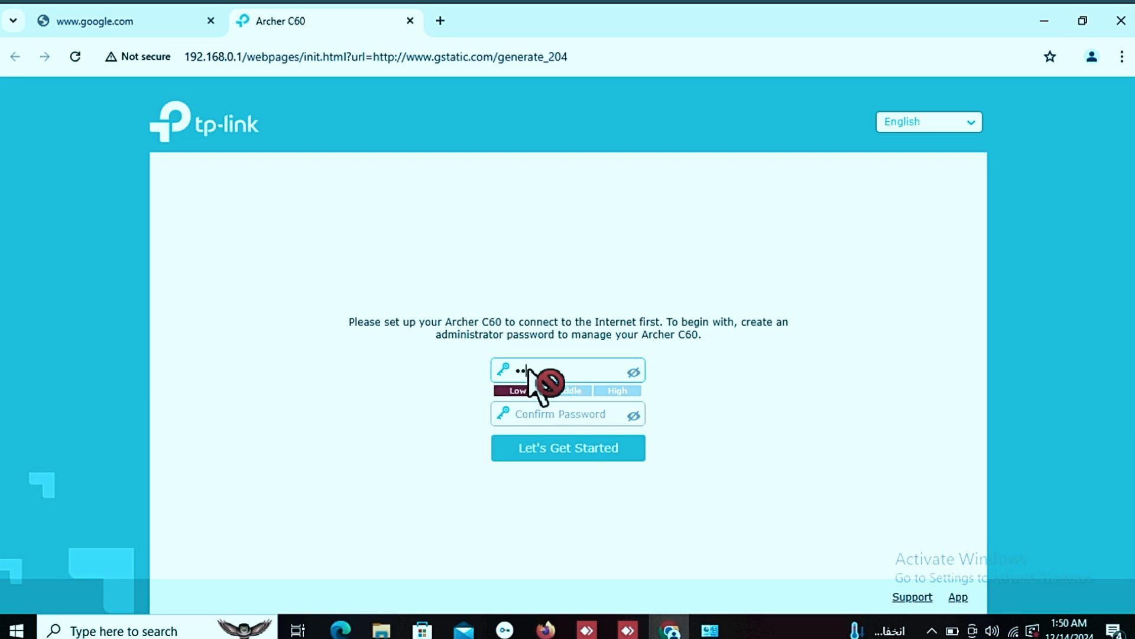
{"action": "type", "text": "•••••••••"}
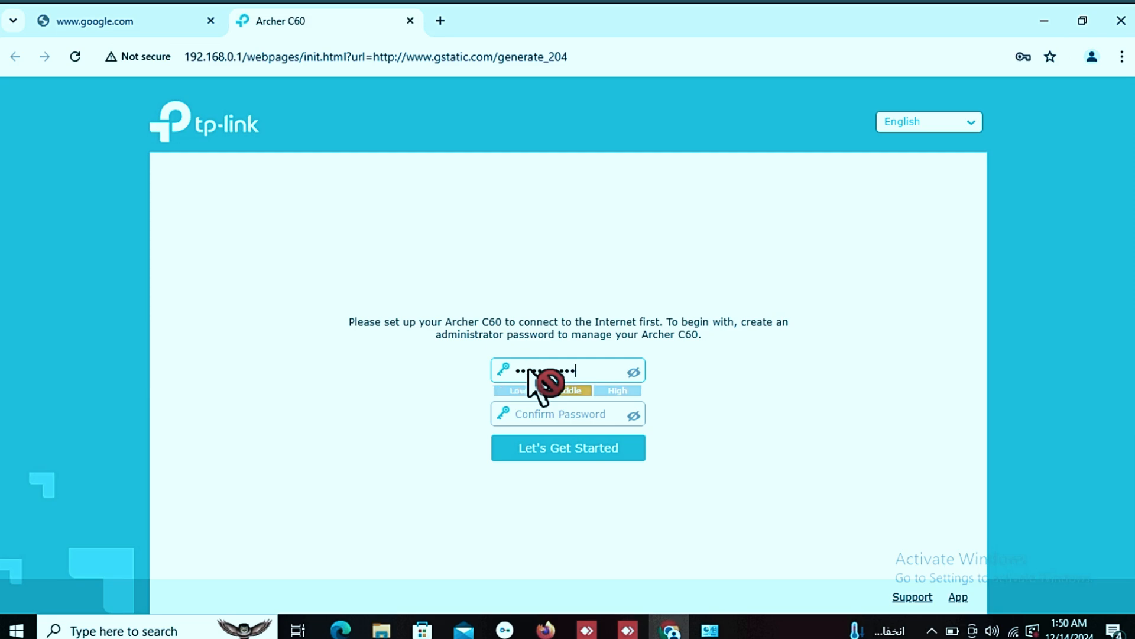
{"action": "left_click", "coordinate": [526, 419]}
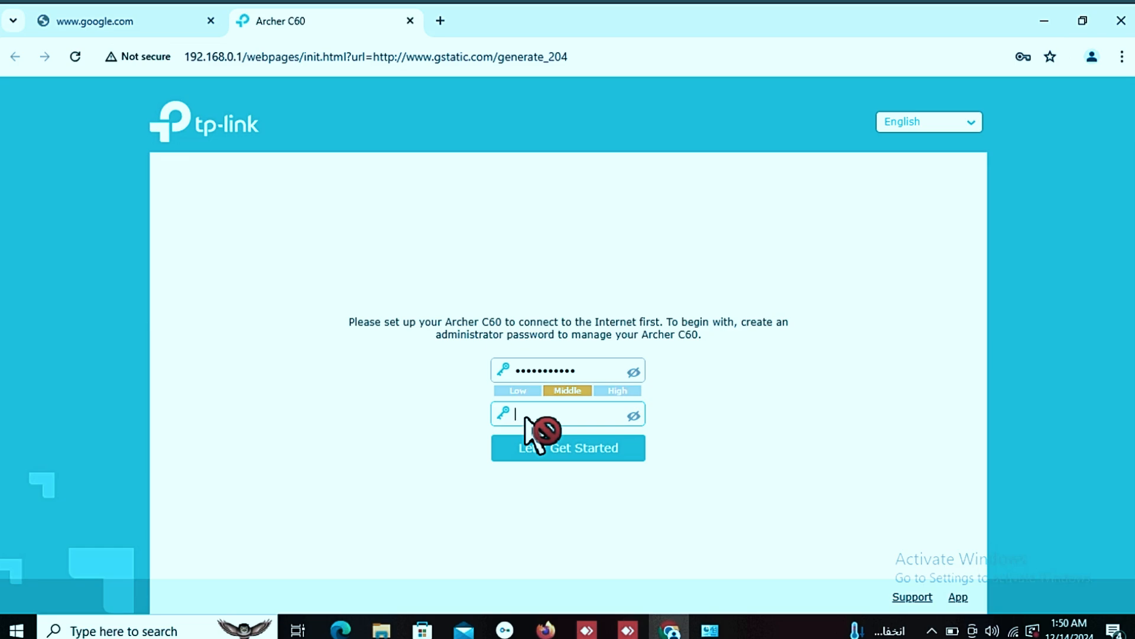
{"action": "type", "text": "•"}
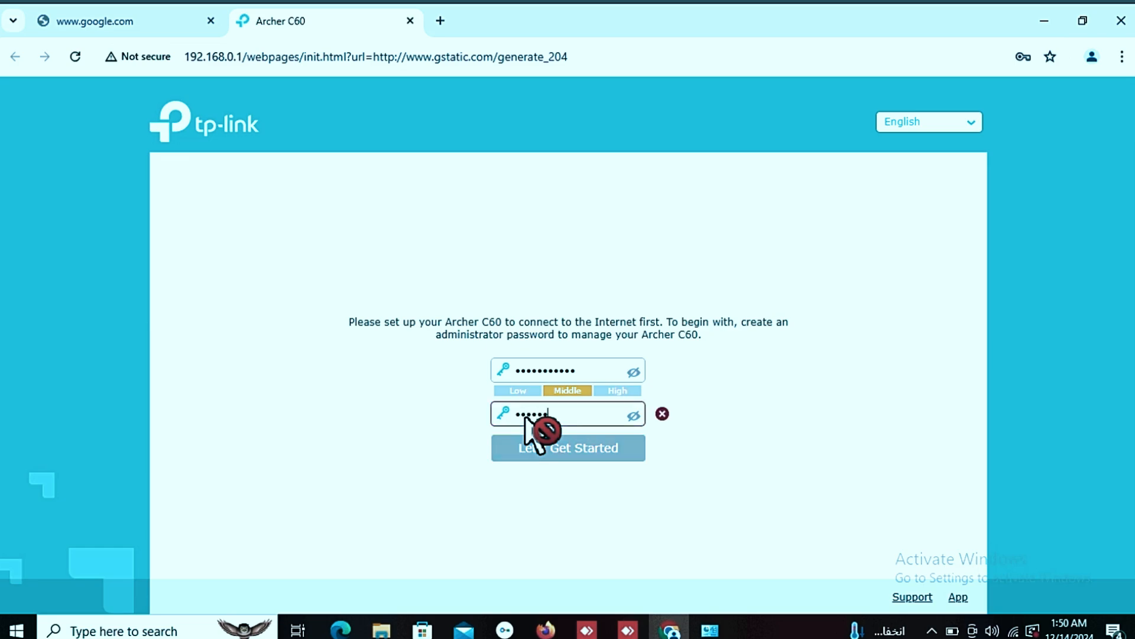
{"action": "type", "text": "•••••••••••"}
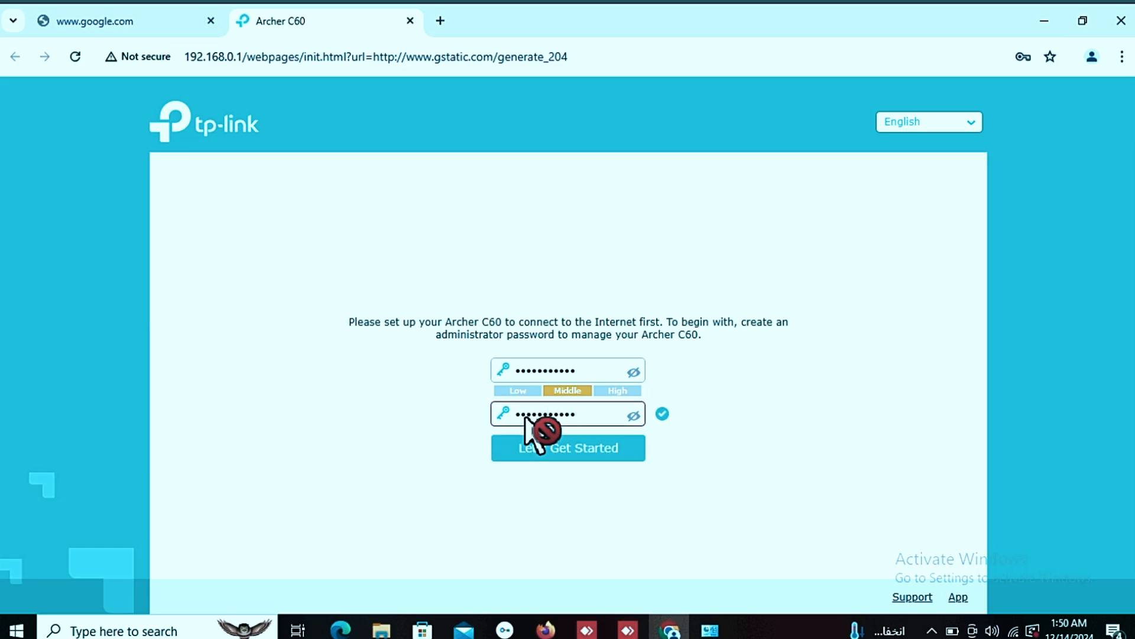
{"action": "left_click", "coordinate": [558, 452]}
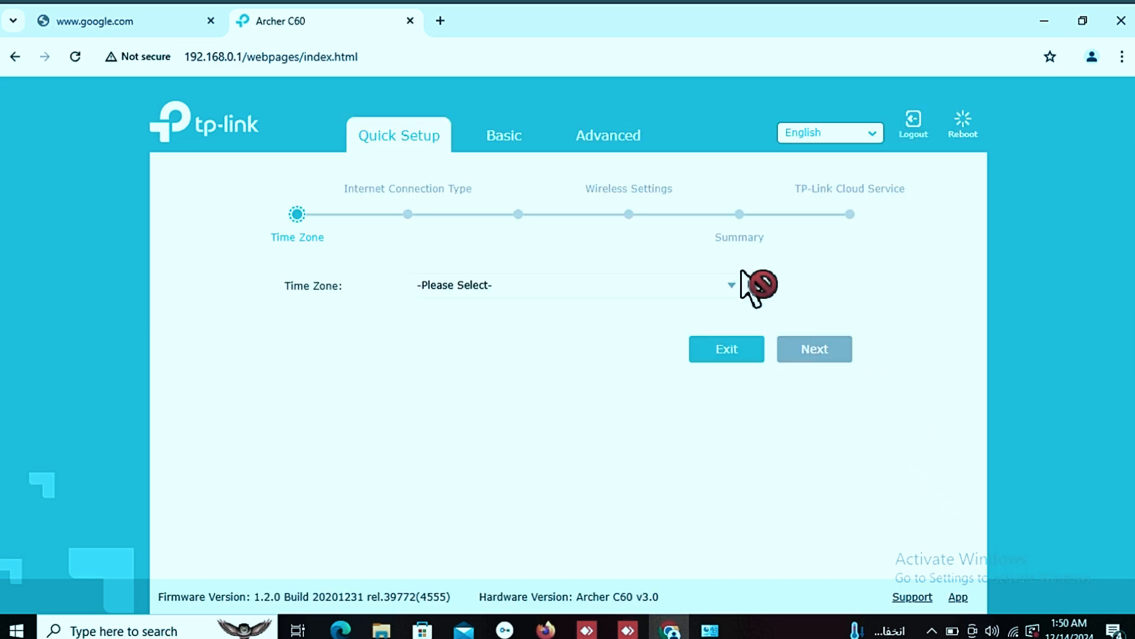
Step: Switch the router's operation mode to Access Point in the advanced settings
{"action": "left_click", "coordinate": [619, 137]}
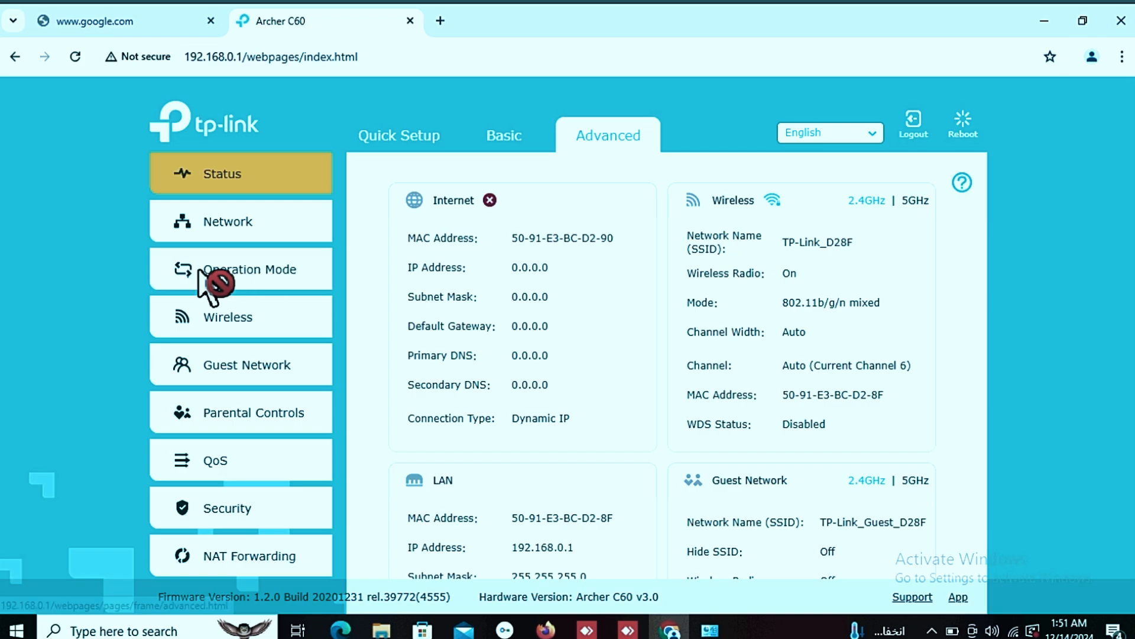
{"action": "left_click", "coordinate": [222, 279]}
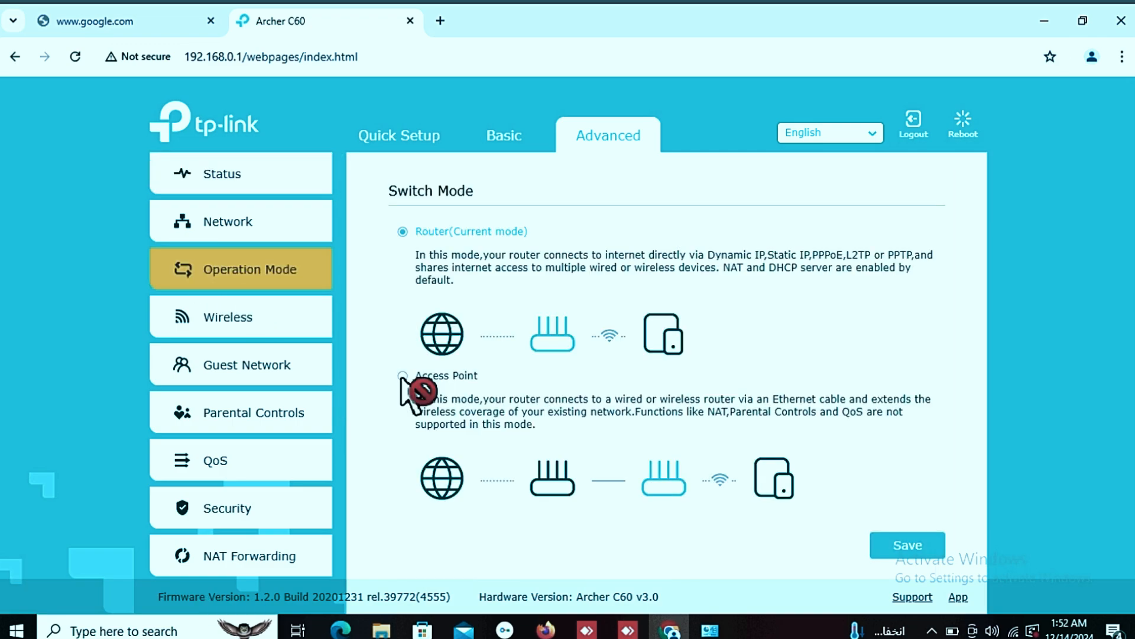
{"action": "left_click", "coordinate": [435, 379]}
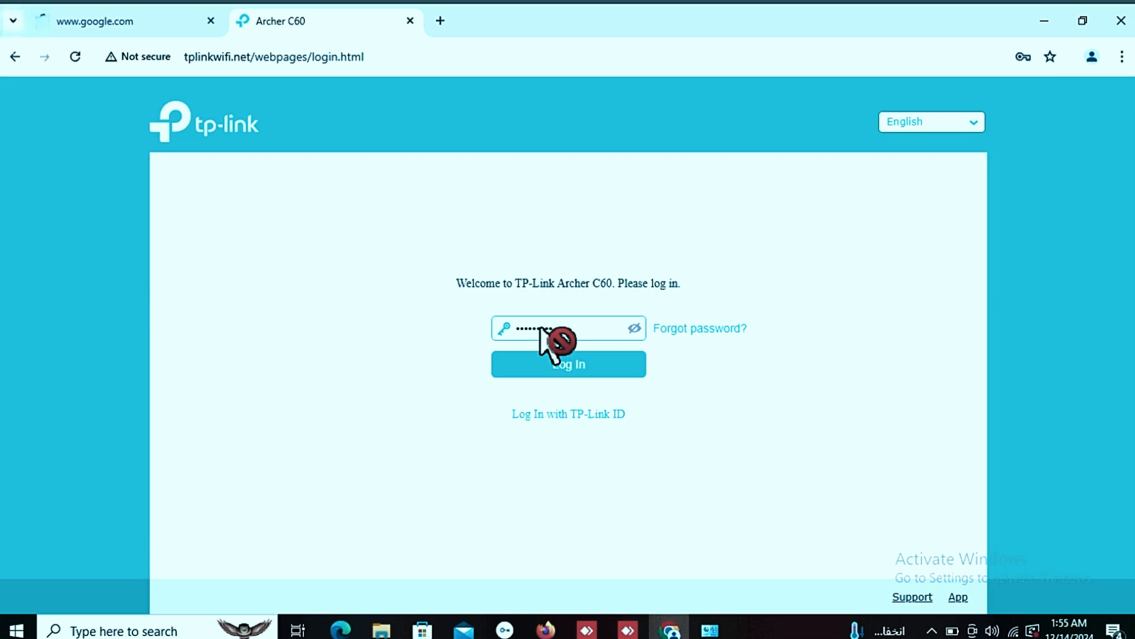
Step: Enter the administrator password and log back in to the Archer C60
{"action": "type", "text": "••"}
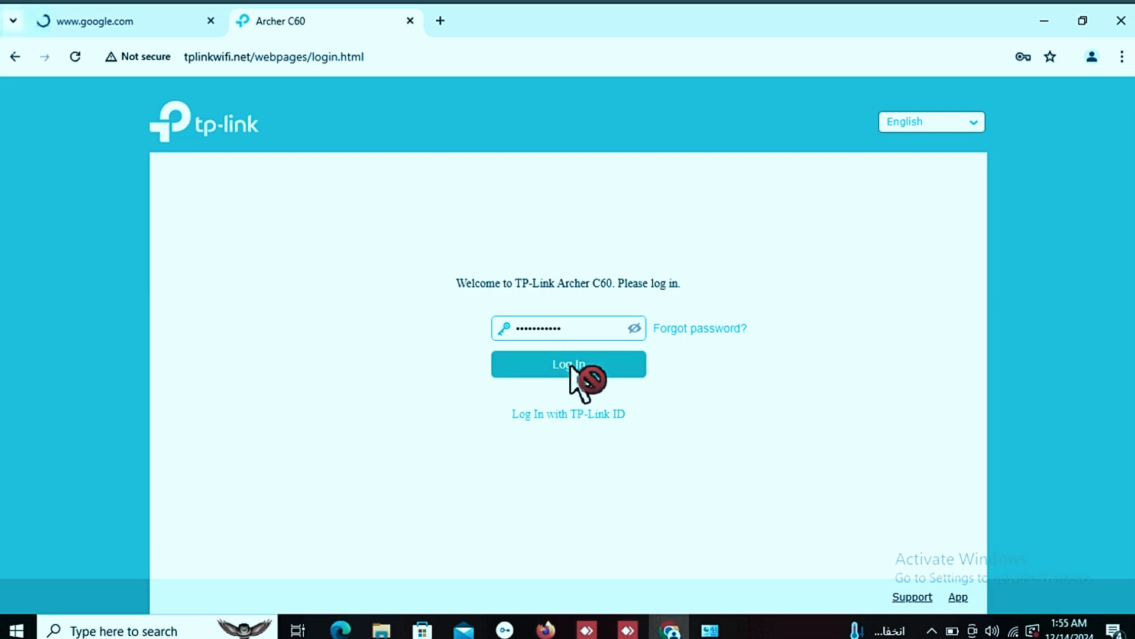
{"action": "left_click", "coordinate": [570, 365]}
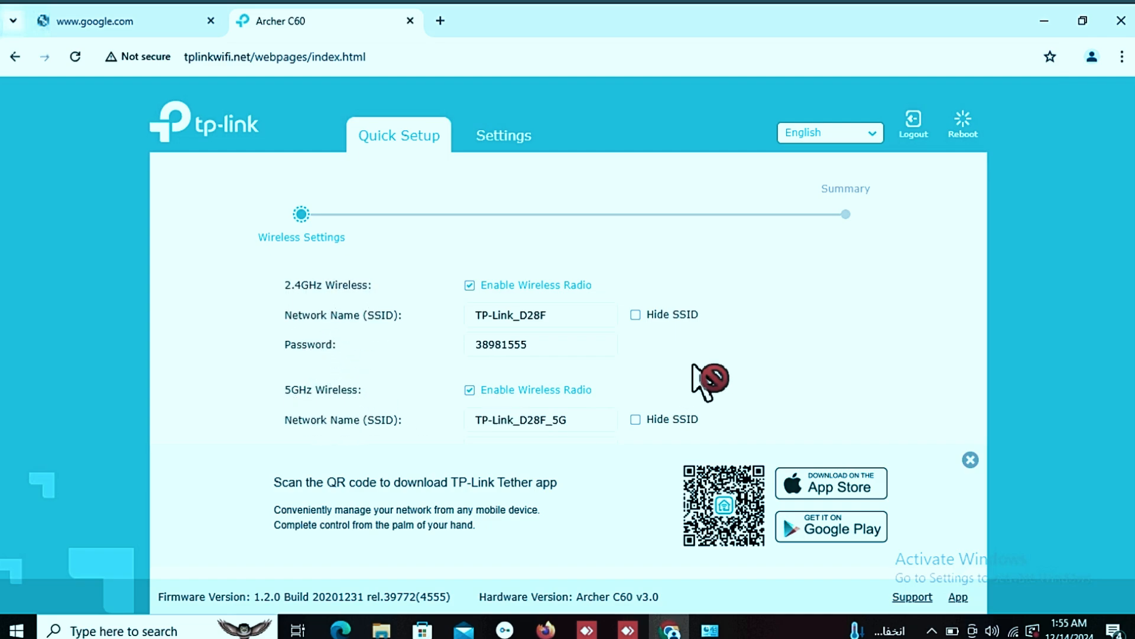
Step: Replace the 2.4GHz network name (SSID) with the owner's first name followed by "-WiFi"
{"action": "left_click", "coordinate": [555, 311]}
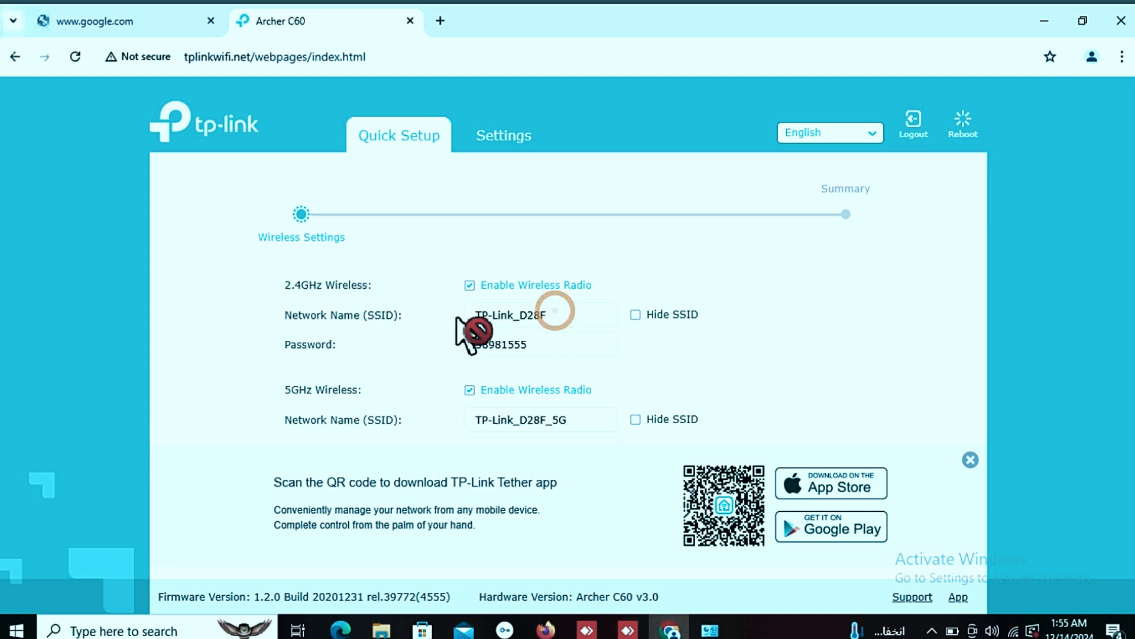
{"action": "left_click_drag", "start_coordinate": [555, 311], "coordinate": [455, 318]}
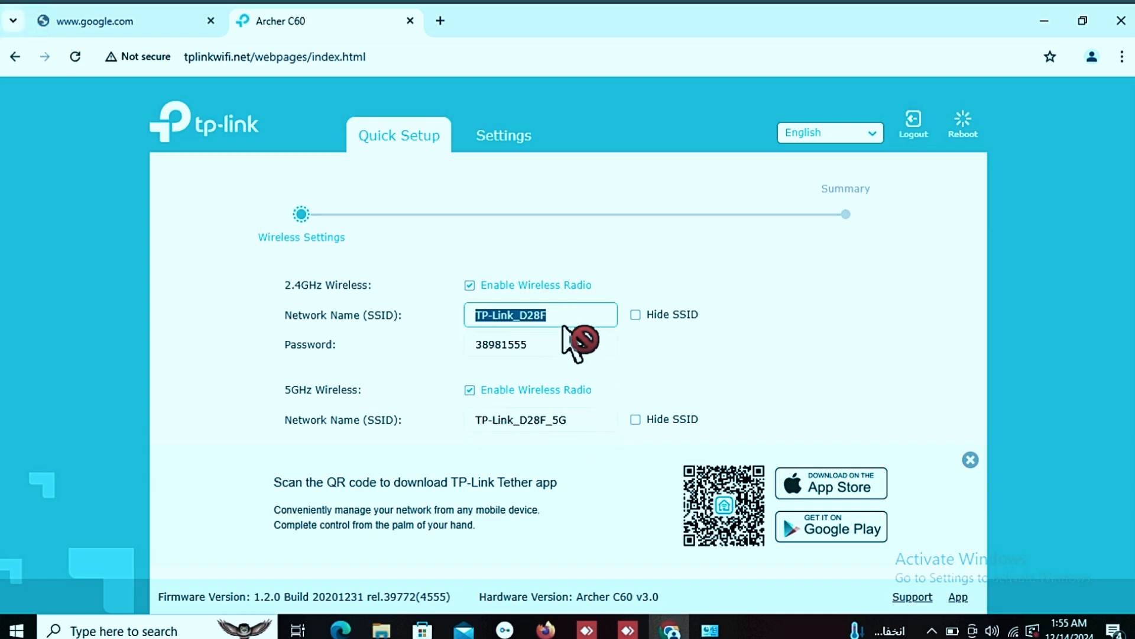
{"action": "type", "text": "Billal-WiFi"}
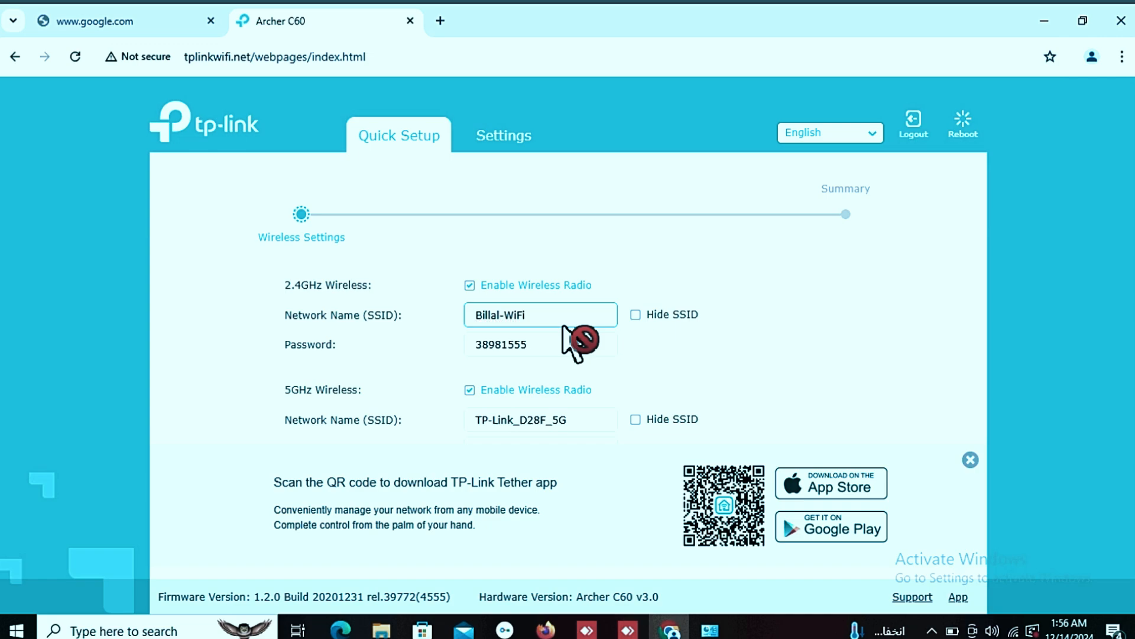
Step: Copy the 2.4GHz network name to the 5GHz network and save the quick setup's wireless settings
{"action": "key", "text": "ctrl+a"}
{"action": "key", "text": "ctrl+c"}
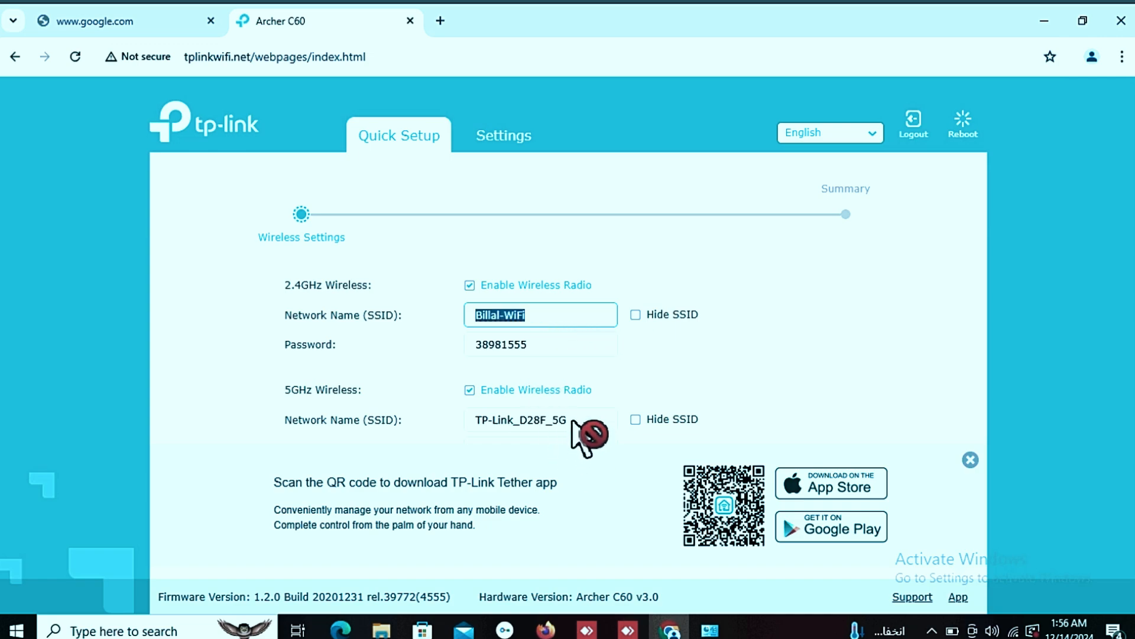
{"action": "left_click", "coordinate": [571, 420]}
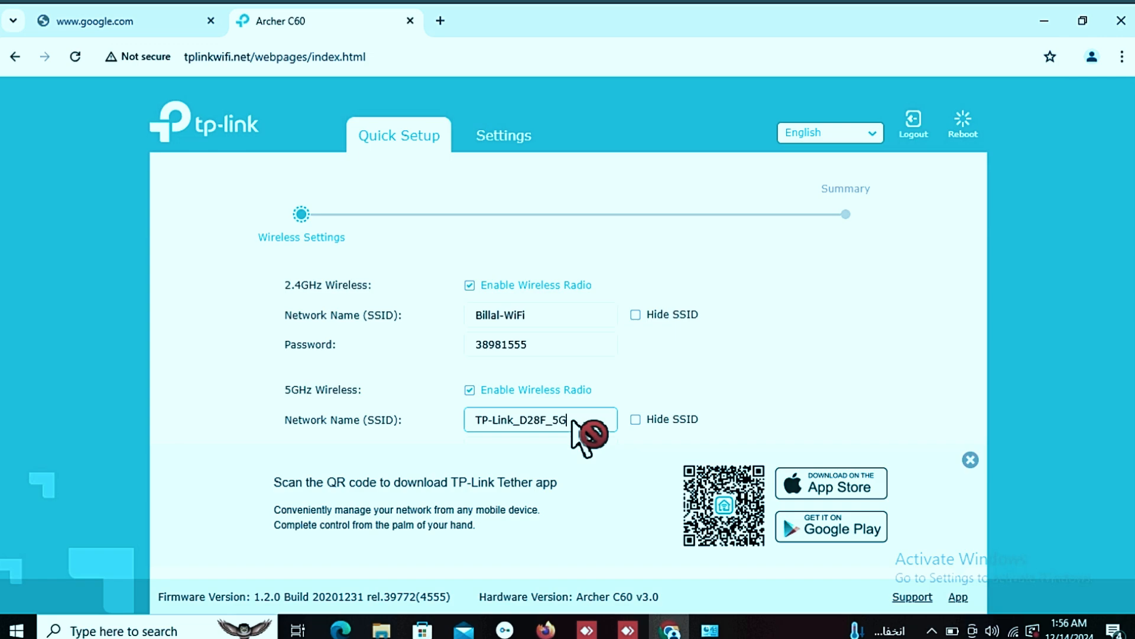
{"action": "key", "text": "ctrl+a"}
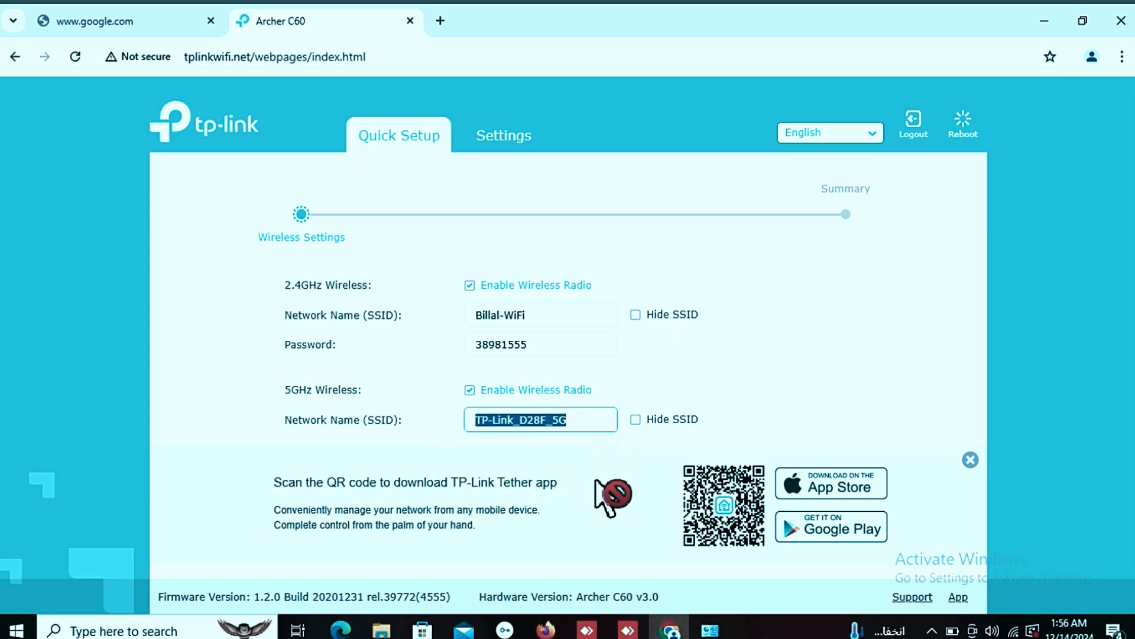
{"action": "key", "text": "ctrl+v"}
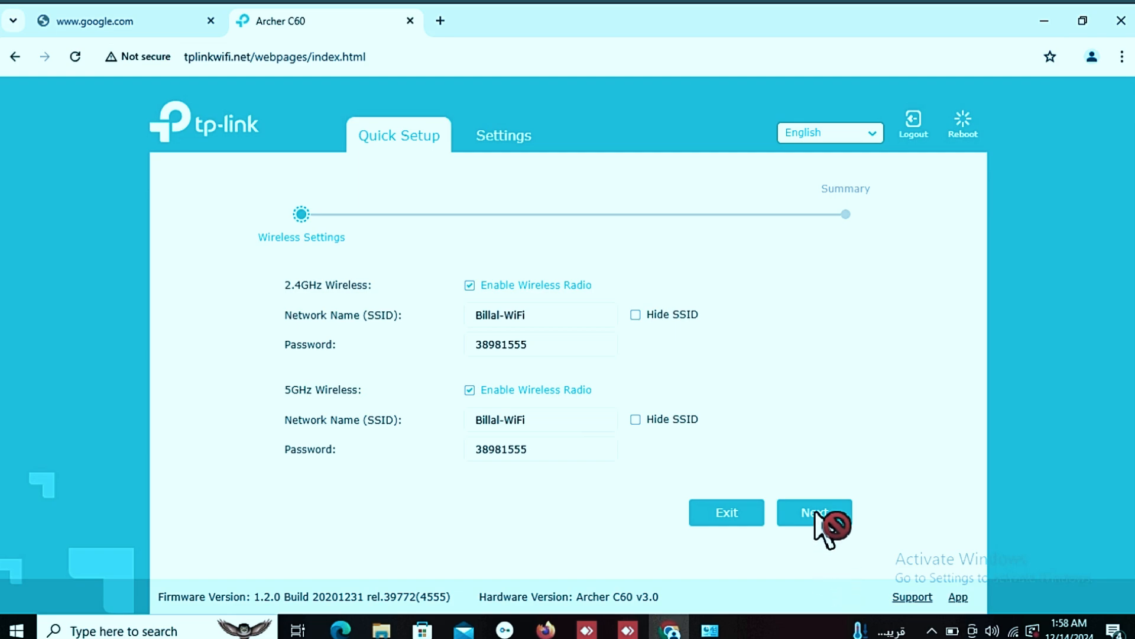
{"action": "left_click", "coordinate": [815, 512]}
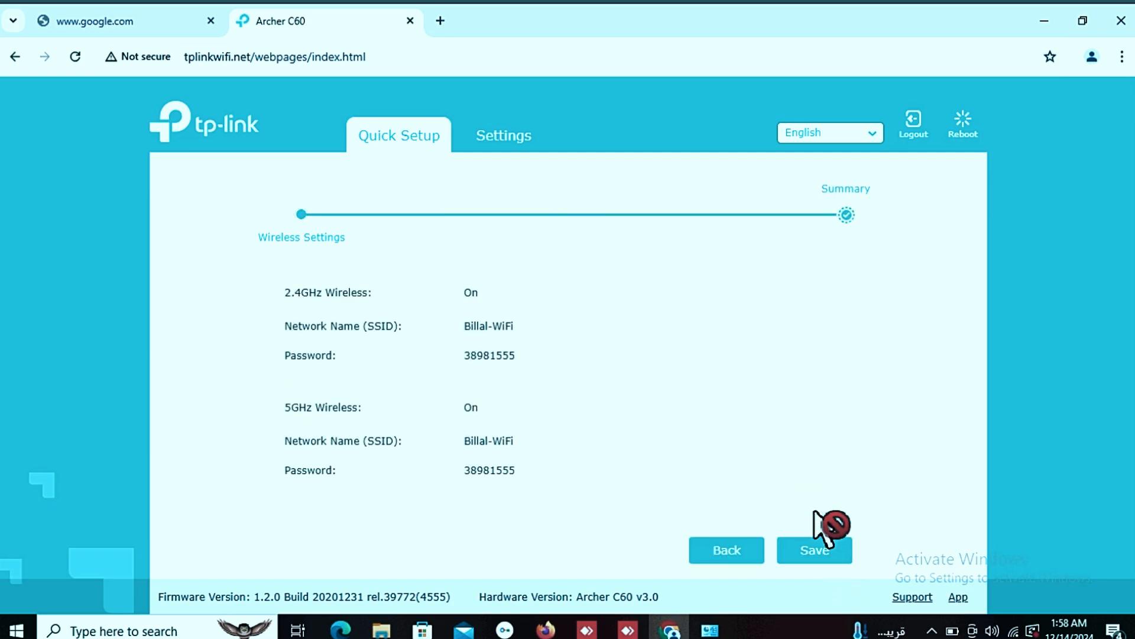
{"action": "left_click", "coordinate": [809, 548]}
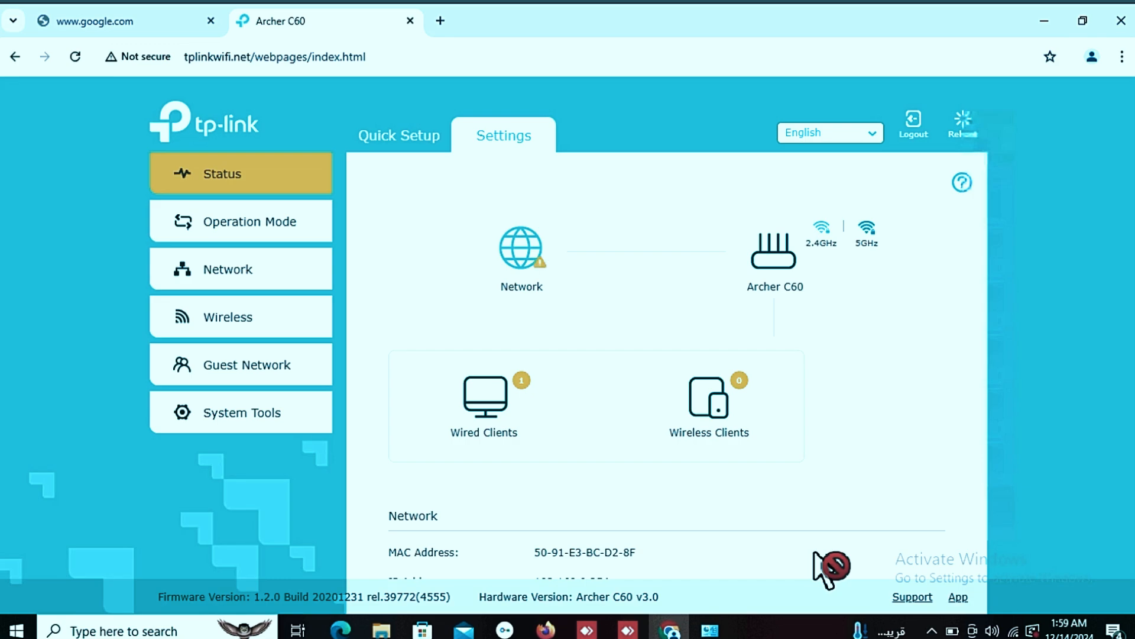
Step: Set the 2.4GHz network's security to No Security in the wireless settings and save the change
{"action": "left_click", "coordinate": [227, 320]}
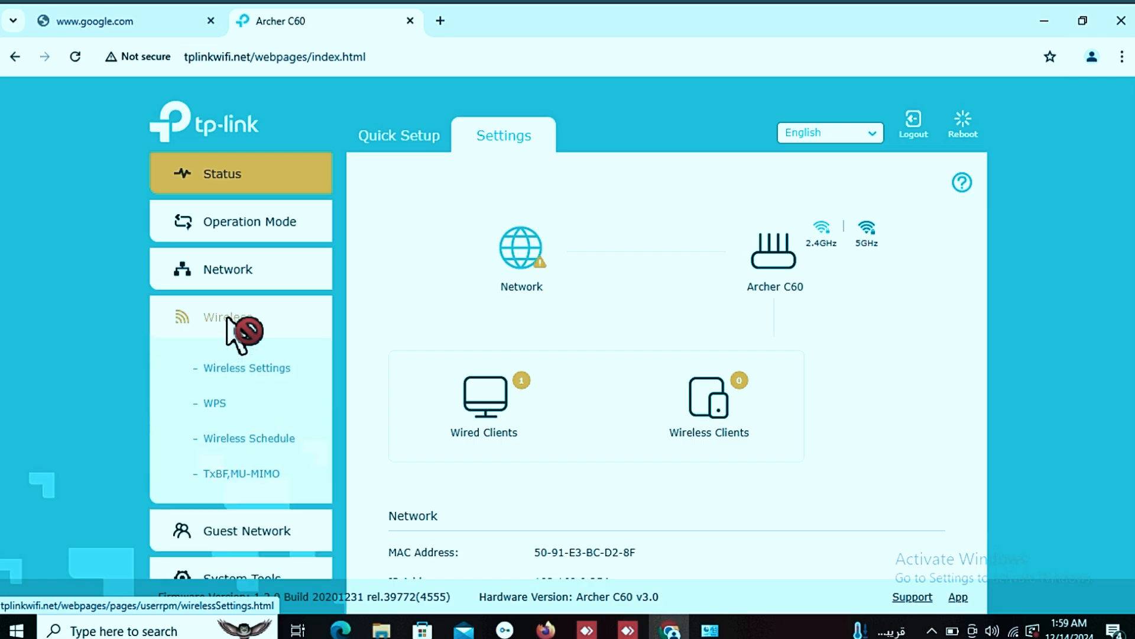
{"action": "left_click", "coordinate": [240, 369]}
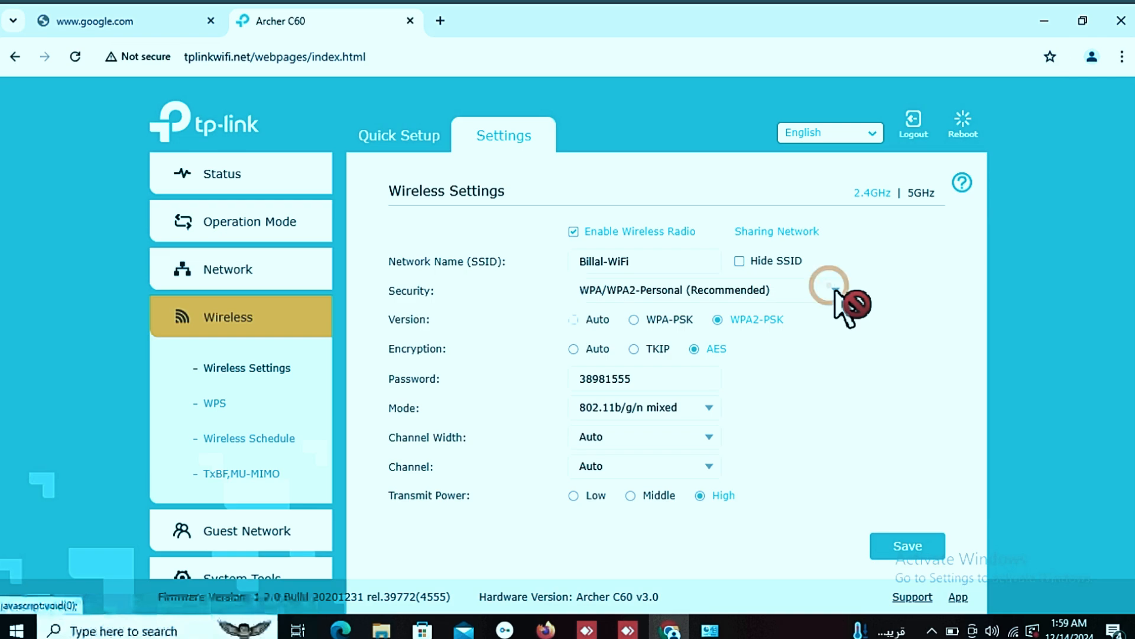
{"action": "left_click", "coordinate": [836, 291]}
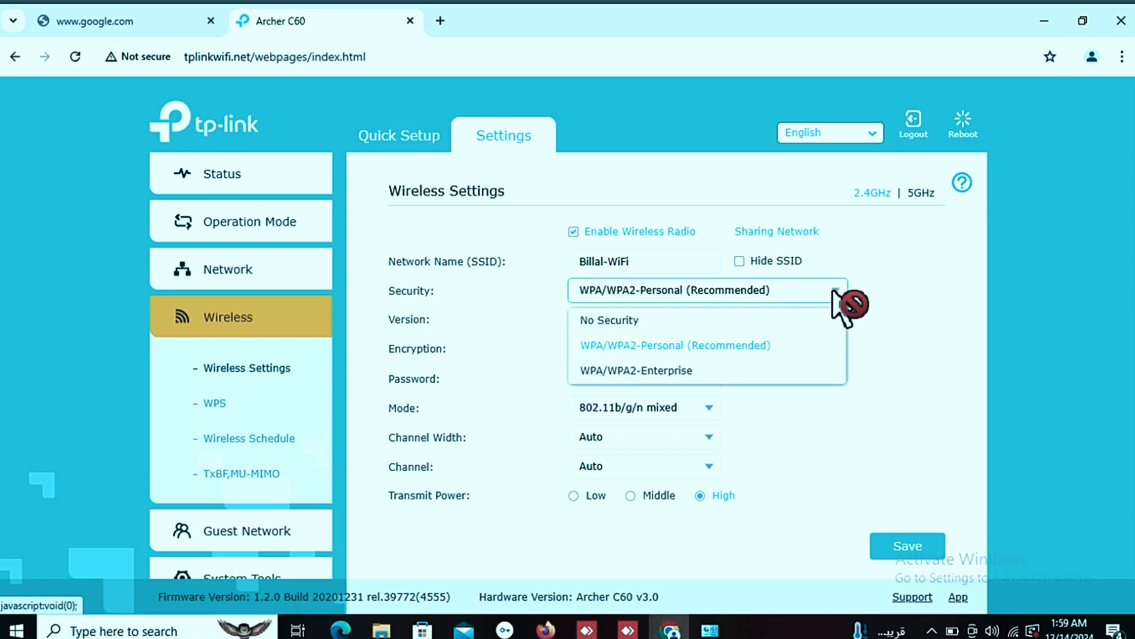
{"action": "left_click", "coordinate": [618, 320]}
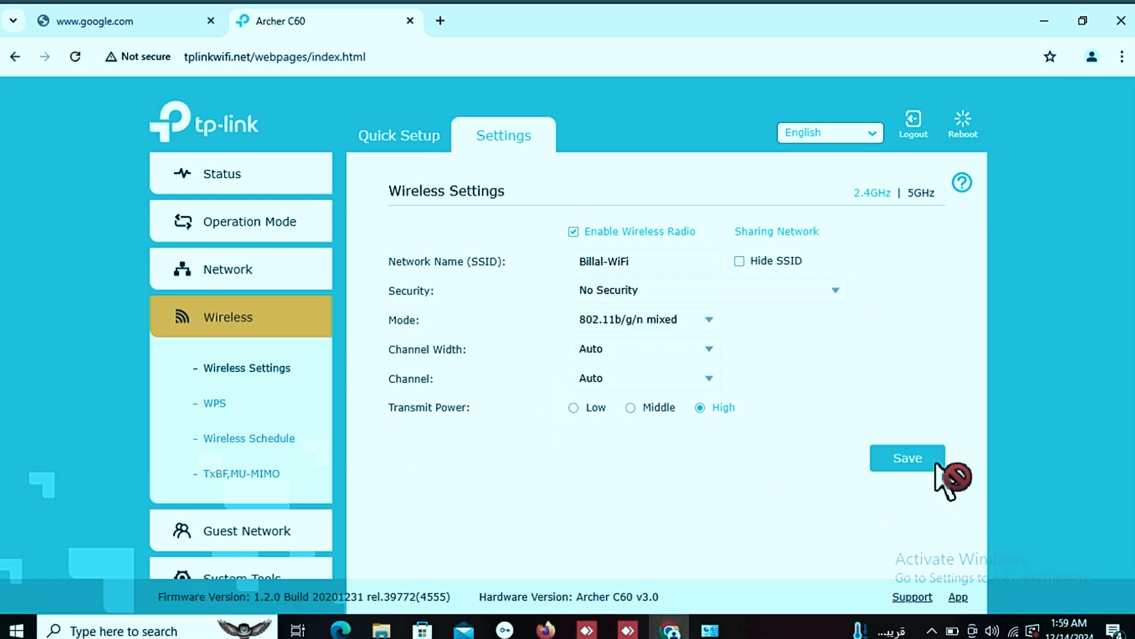
{"action": "left_click", "coordinate": [916, 458]}
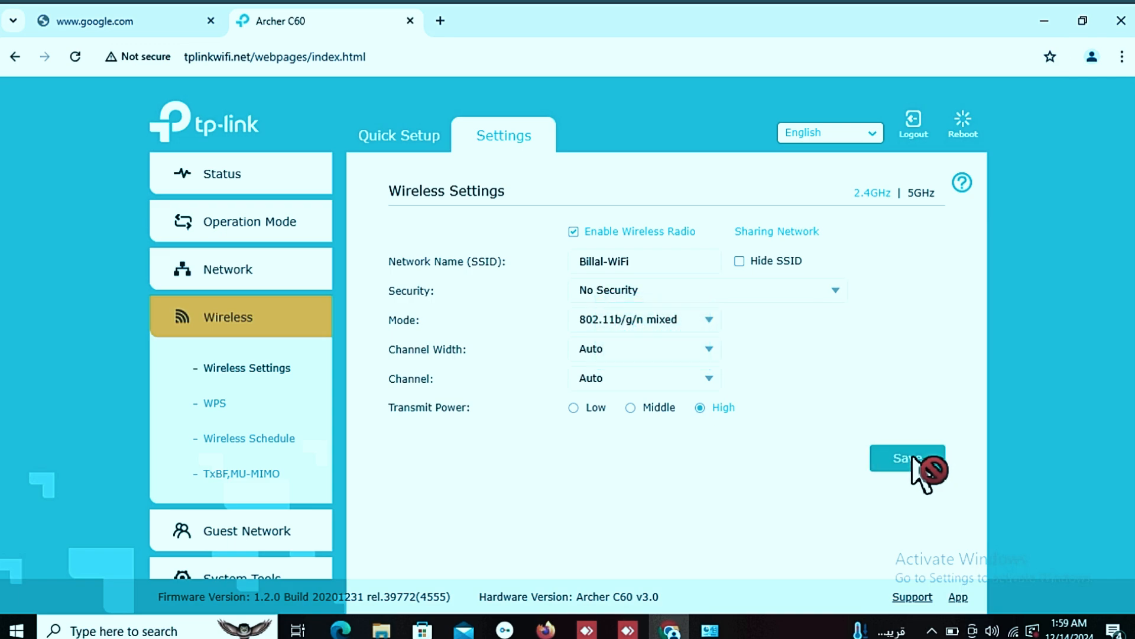
Step: Set the 5GHz network's security to No Security and save the change
{"action": "left_click", "coordinate": [921, 193]}
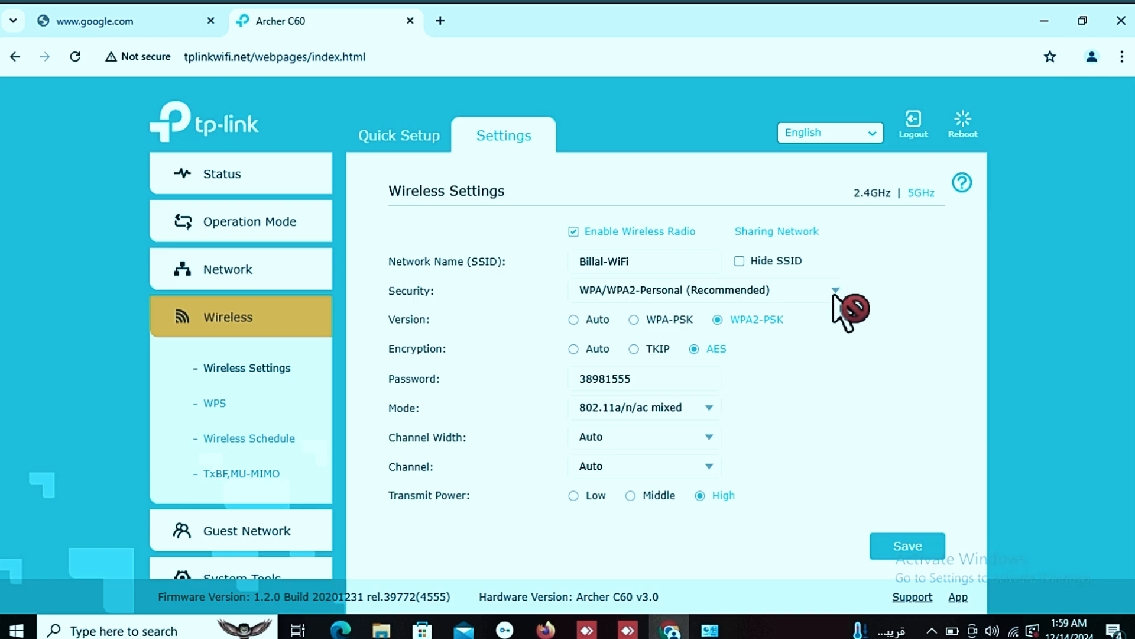
{"action": "left_click", "coordinate": [835, 291]}
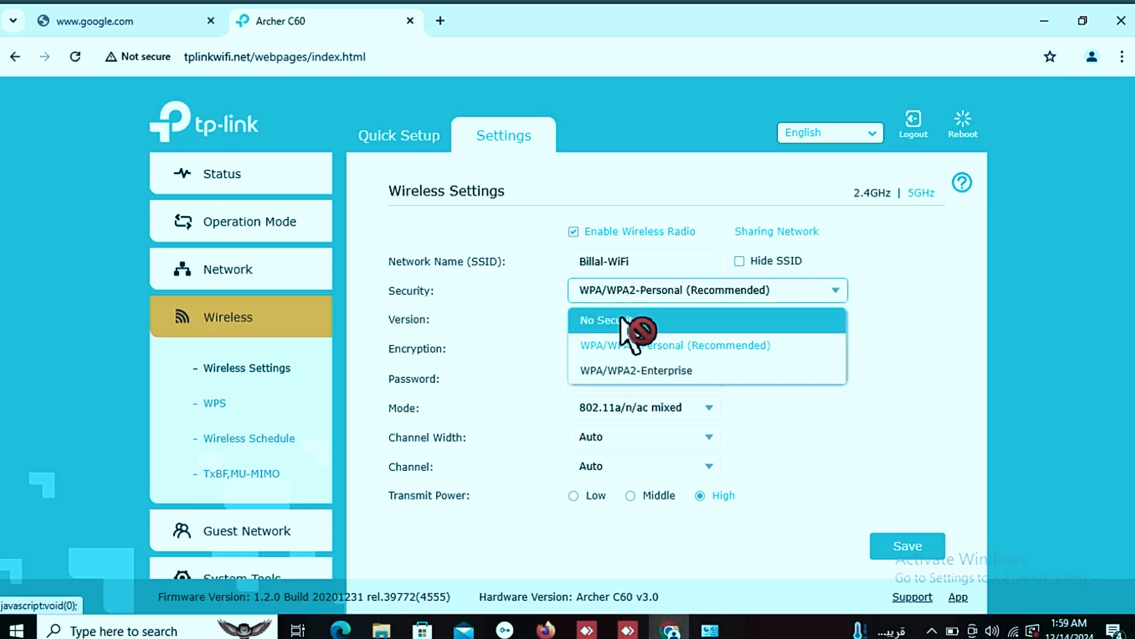
{"action": "left_click", "coordinate": [624, 321]}
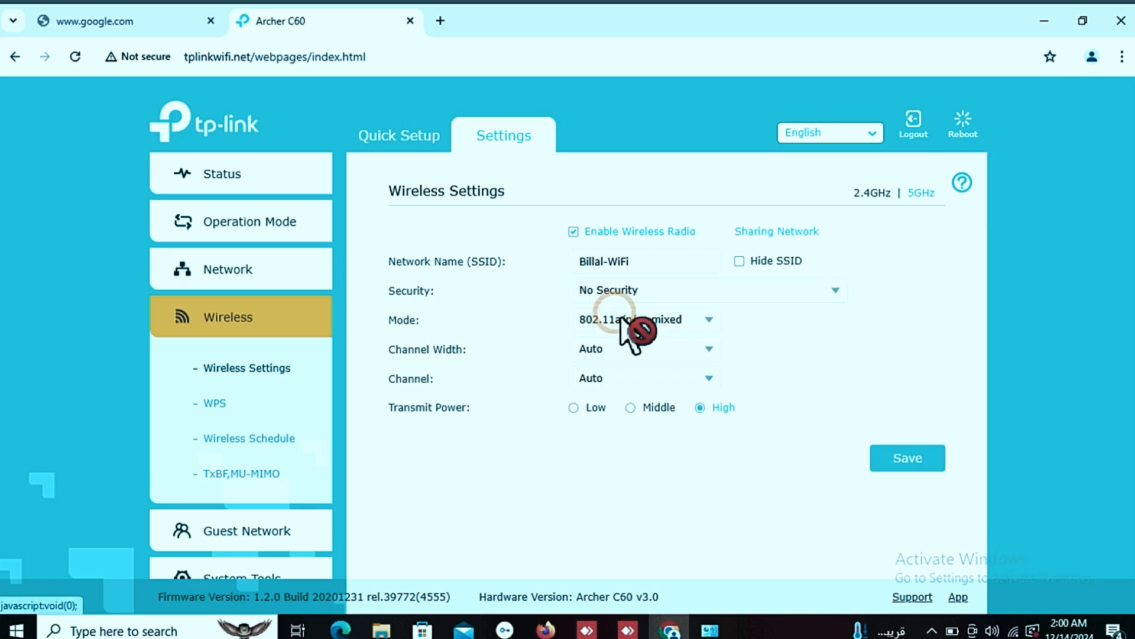
{"action": "left_click", "coordinate": [914, 457]}
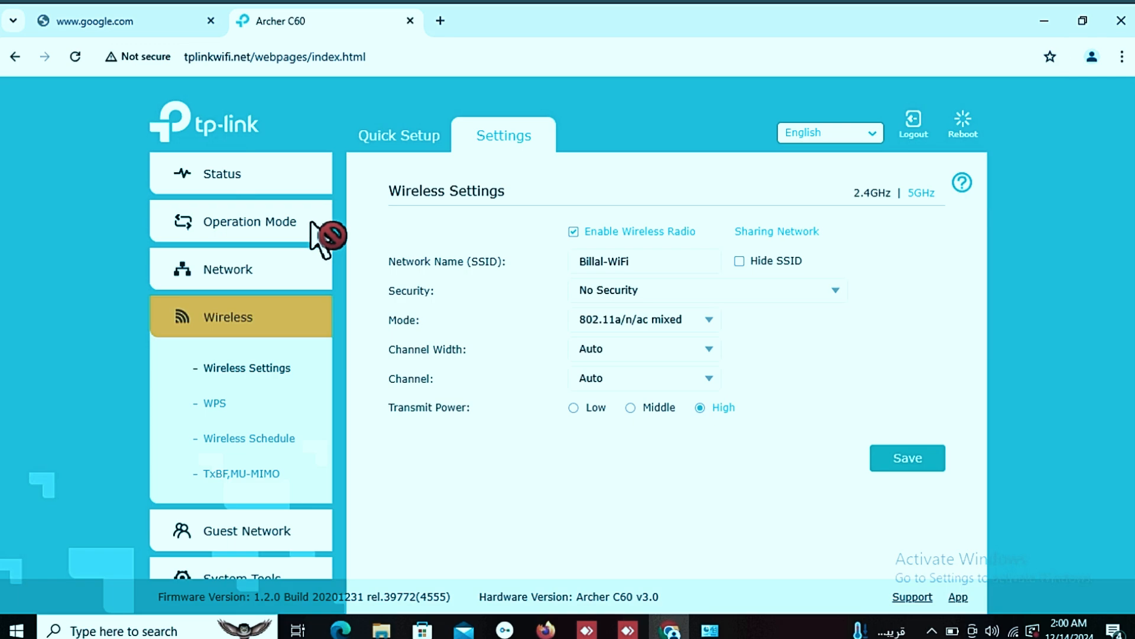
Step: Review the network details on the status page, including the IP address and connection type
{"action": "left_click", "coordinate": [210, 176]}
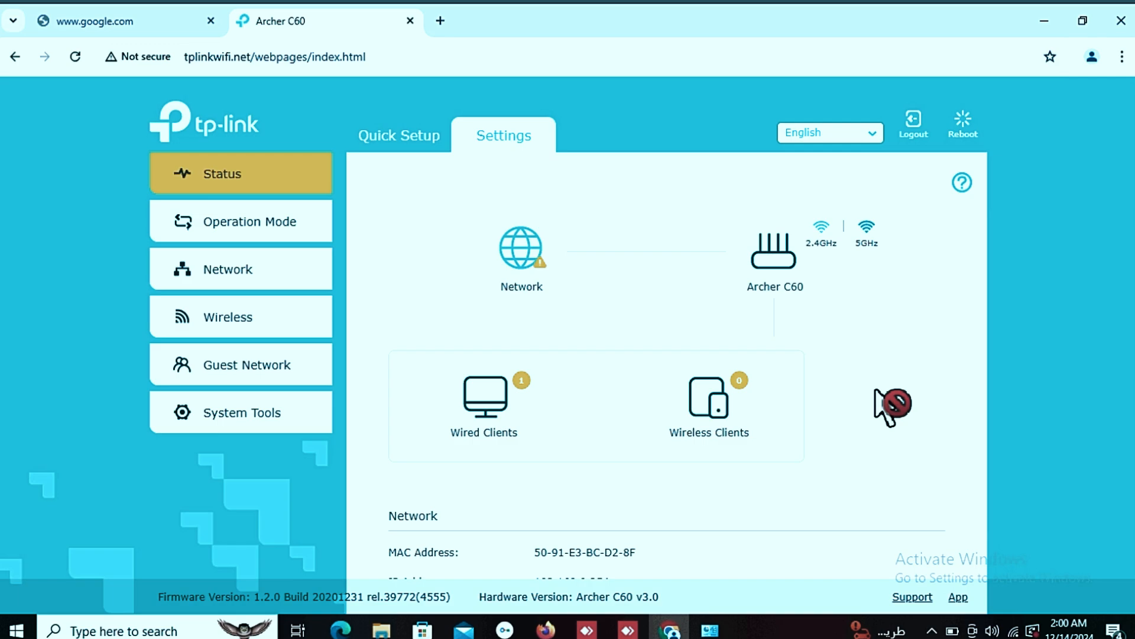
{"action": "scroll", "coordinate": [855, 408], "scroll_direction": "down", "scroll_amount": 3}
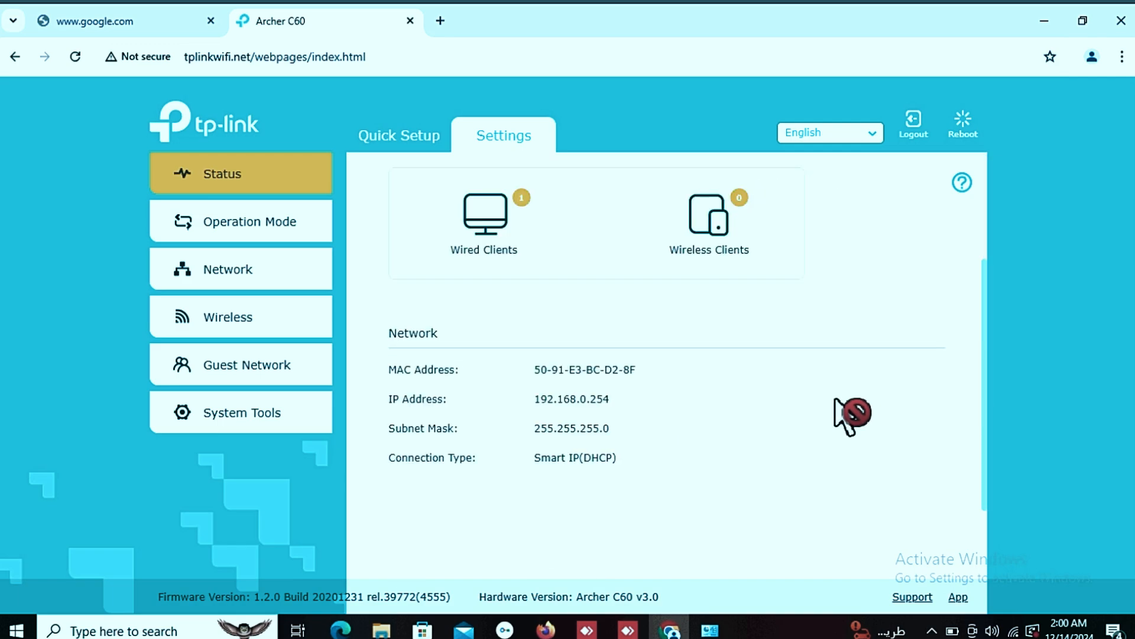
{"action": "scroll", "coordinate": [844, 413], "scroll_direction": "down", "scroll_amount": 2}
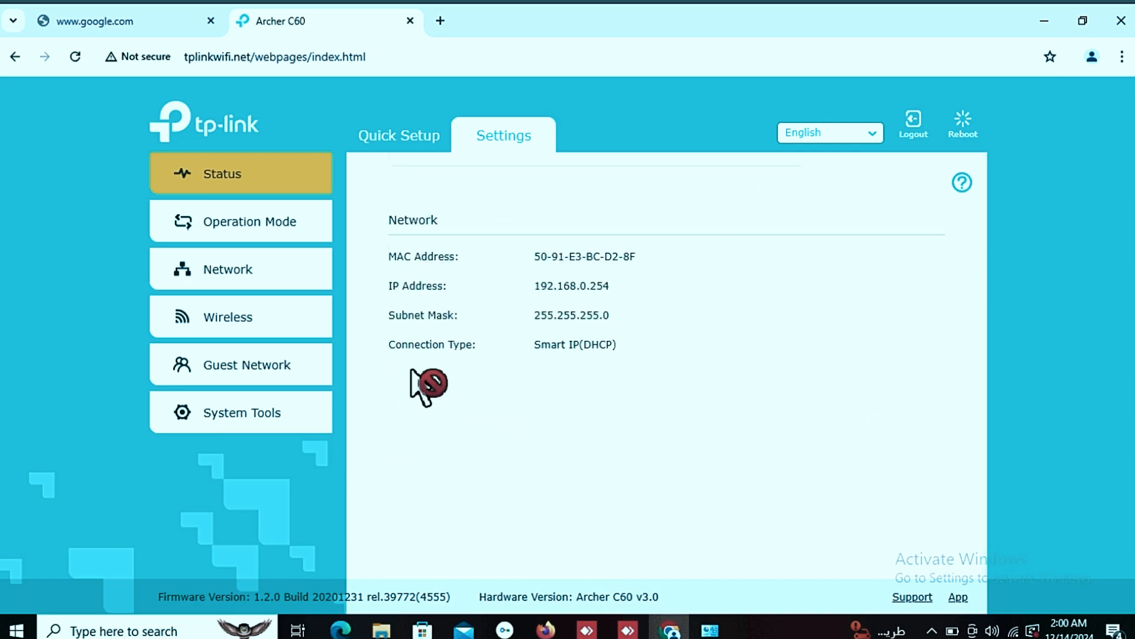
{"action": "left_click", "coordinate": [383, 341]}
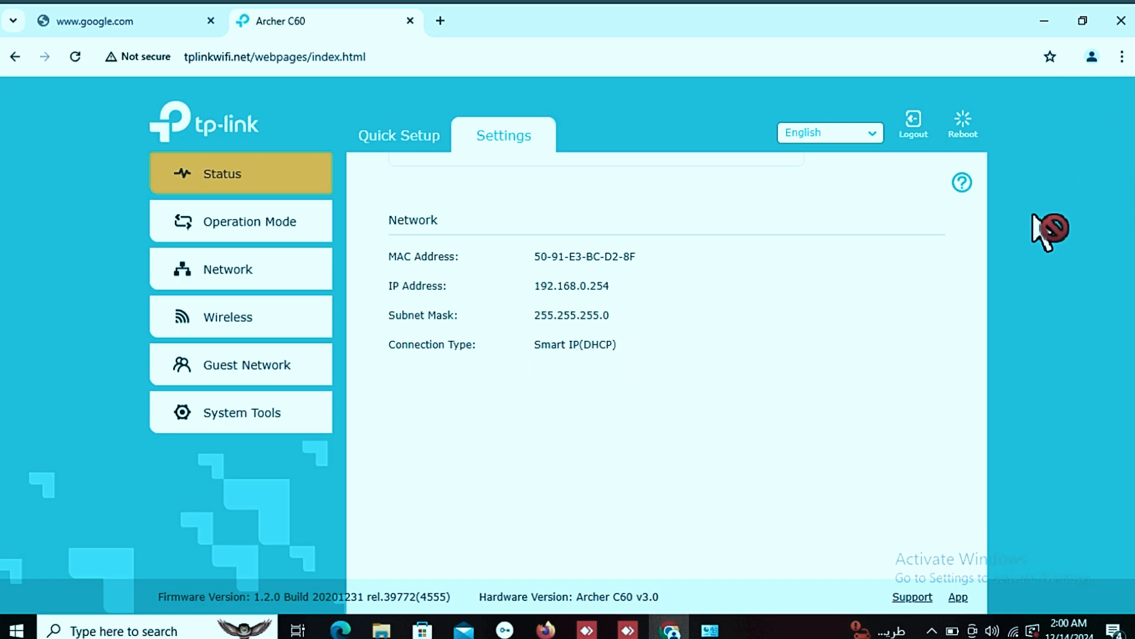
Step: Log out of the router's administration page and confirm the logout
{"action": "left_click", "coordinate": [917, 135]}
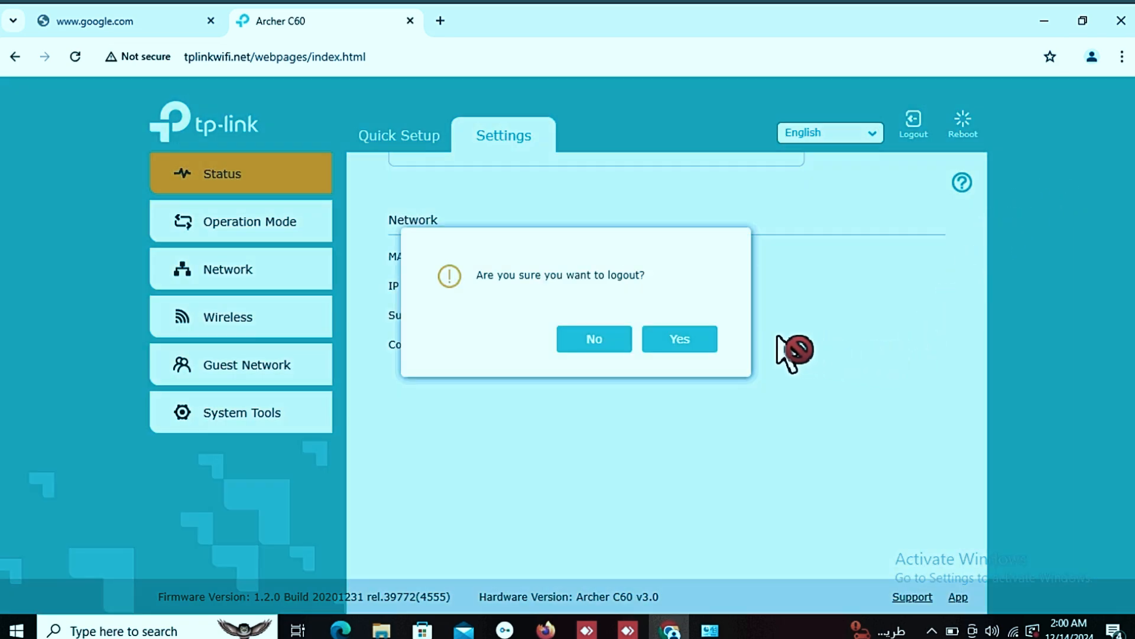
{"action": "left_click", "coordinate": [680, 340]}
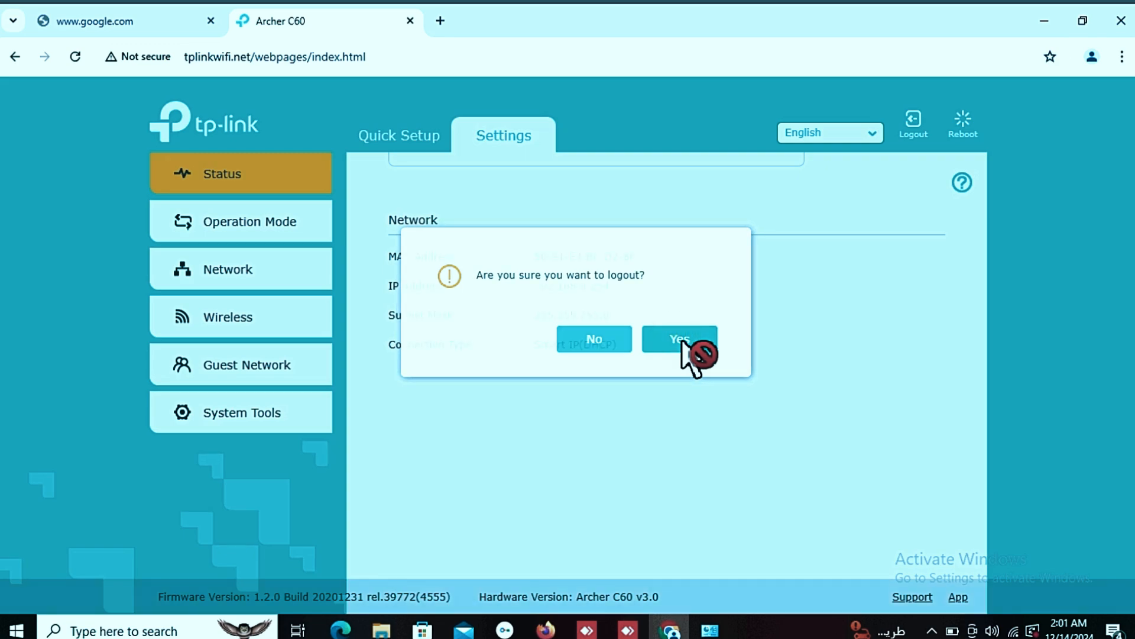